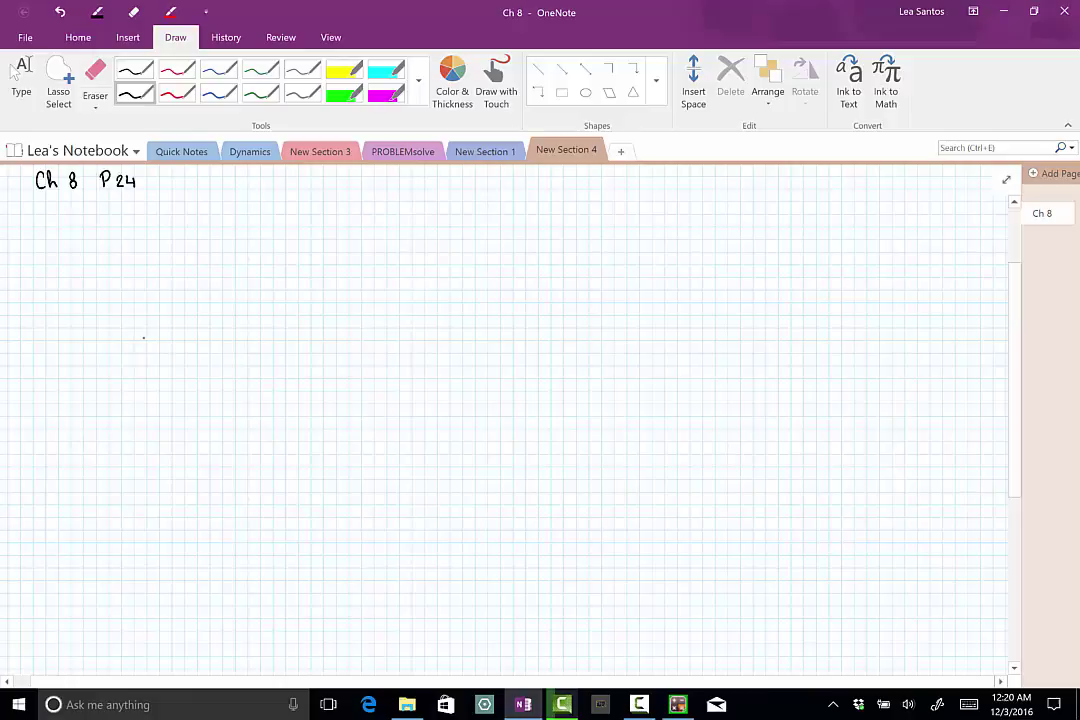
Sketch the small inner circle with force arrow FA and a labelled radius rA with an angle mark
mouse_move(141, 331)
mouse_down()
mouse_move(154, 378)
mouse_move(172, 373)
mouse_move(141, 331)
mouse_up()
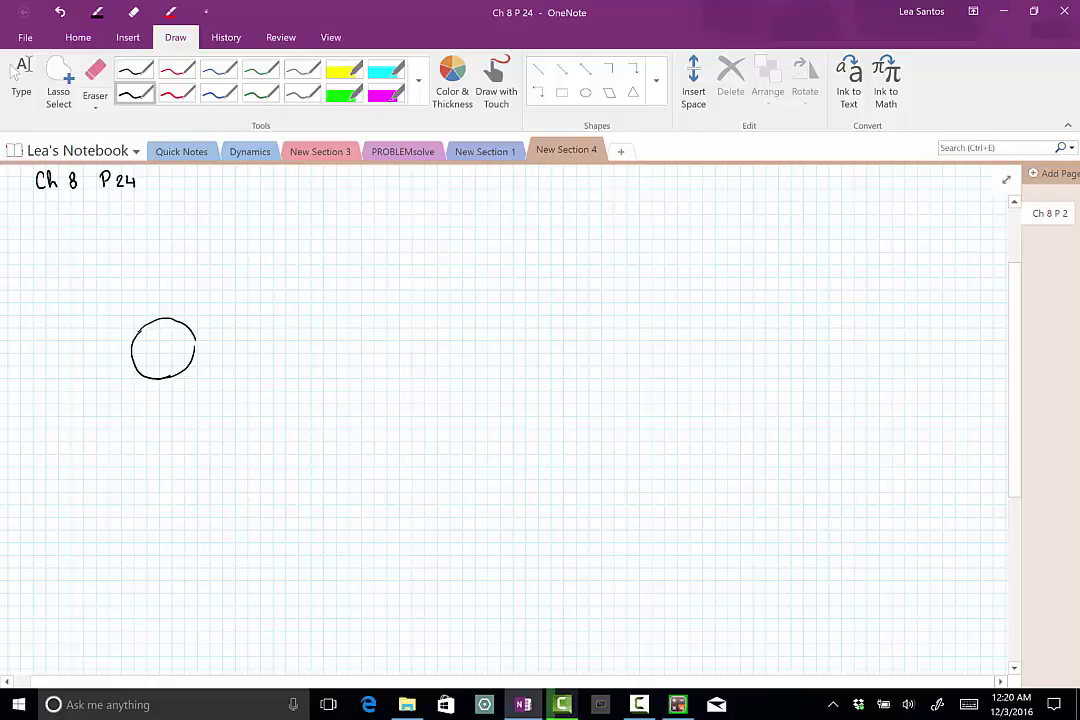
mouse_move(142, 324)
mouse_down()
mouse_move(175, 302)
mouse_move(144, 300)
mouse_move(159, 296)
mouse_up()
mouse_move(143, 323)
mouse_down()
mouse_move(161, 346)
mouse_move(147, 338)
mouse_move(195, 336)
mouse_up()
drag(158, 338, 166, 338)
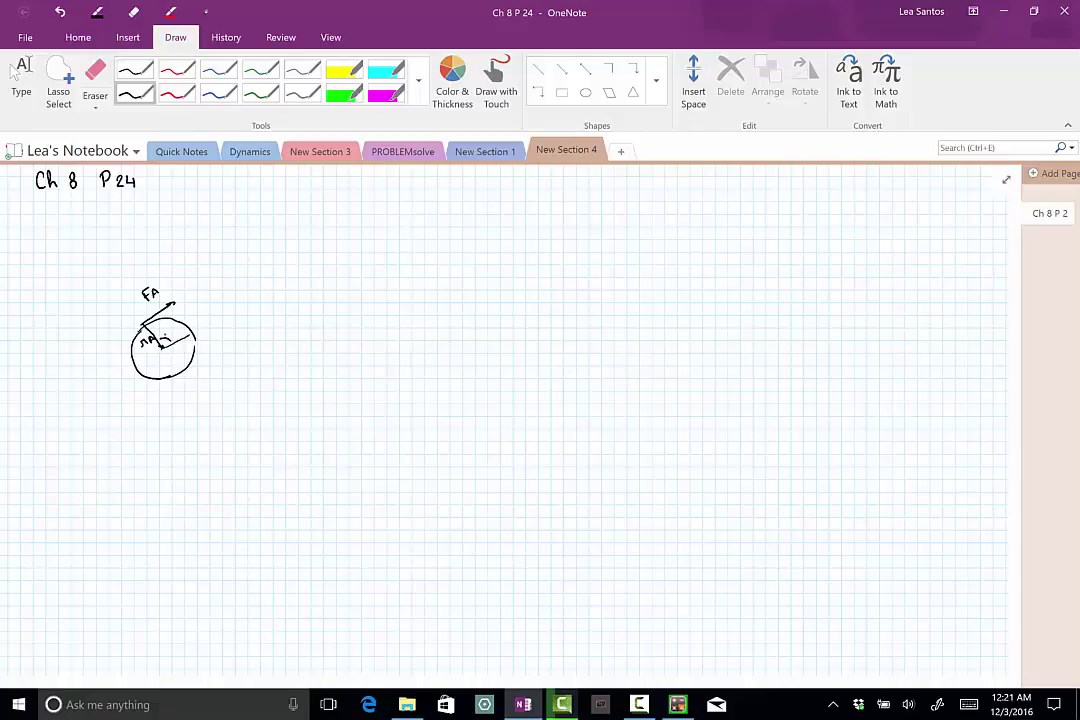
Draw a large outer circle around the small hub circle
mouse_move(145, 264)
mouse_down()
mouse_move(92, 306)
mouse_move(73, 397)
mouse_up()
drag(147, 263, 236, 290)
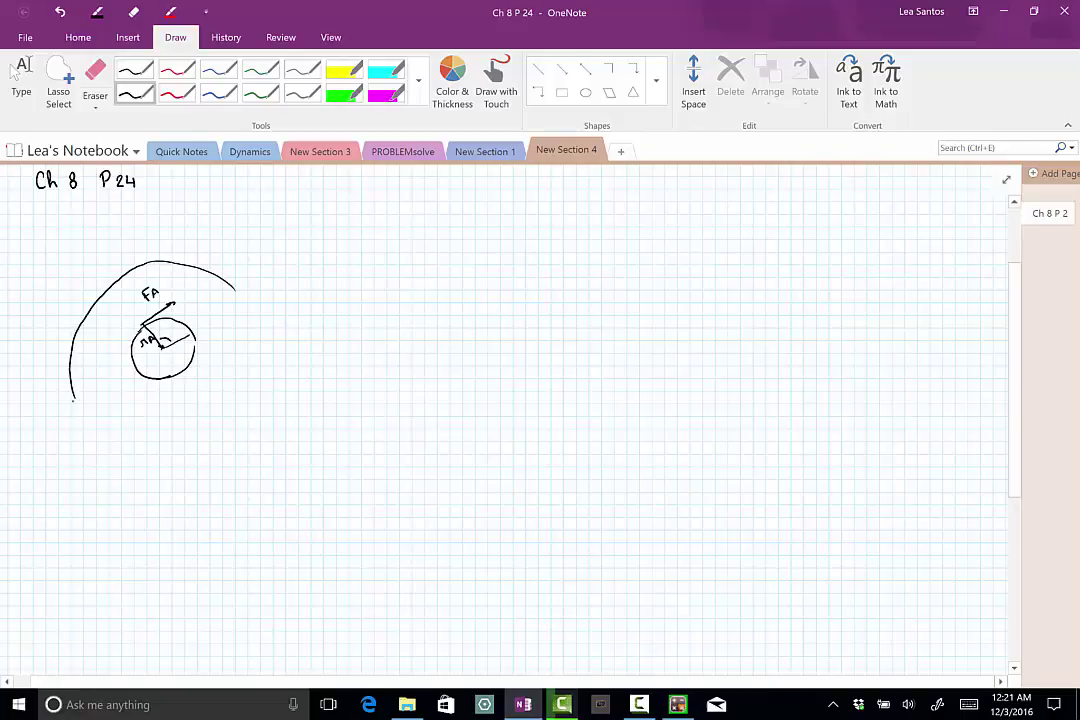
mouse_move(73, 398)
mouse_down()
mouse_move(94, 425)
mouse_move(235, 450)
mouse_move(265, 410)
mouse_up()
drag(232, 285, 265, 408)
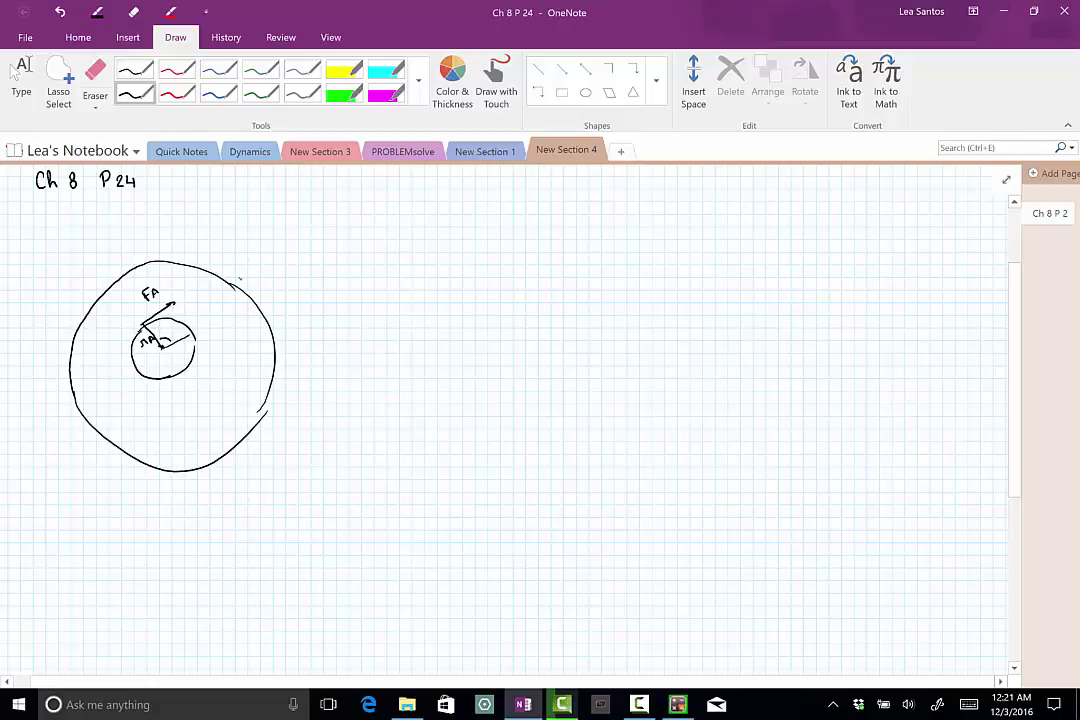
Add force arrow FB at the upper-right rim with a radius labelled rB
mouse_move(227, 265)
mouse_down()
mouse_move(249, 291)
mouse_move(240, 257)
mouse_move(251, 268)
mouse_up()
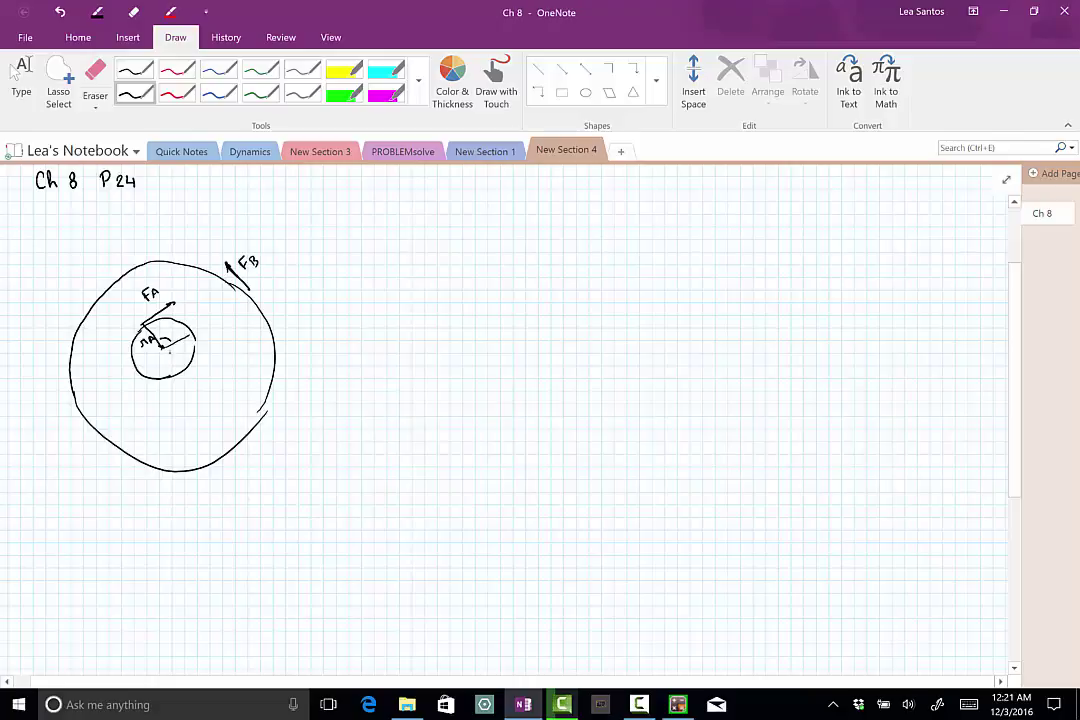
drag(166, 344, 246, 290)
mouse_move(213, 330)
mouse_down()
mouse_move(221, 319)
mouse_move(222, 329)
mouse_up()
Add a leftward arrow Fc under the wheel with a downward radius labelled rB
mouse_move(178, 475)
mouse_down()
mouse_move(124, 477)
mouse_move(141, 493)
mouse_up()
drag(144, 494, 143, 500)
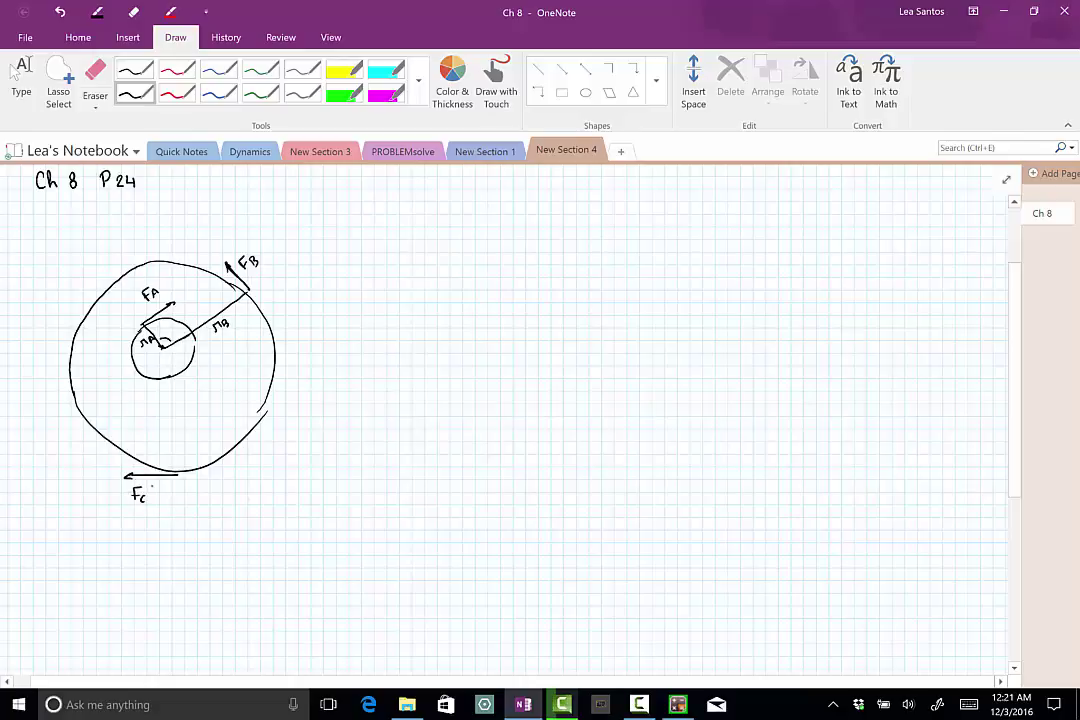
drag(163, 346, 176, 470)
mouse_move(153, 427)
mouse_down()
mouse_move(156, 416)
mouse_move(164, 426)
mouse_up()
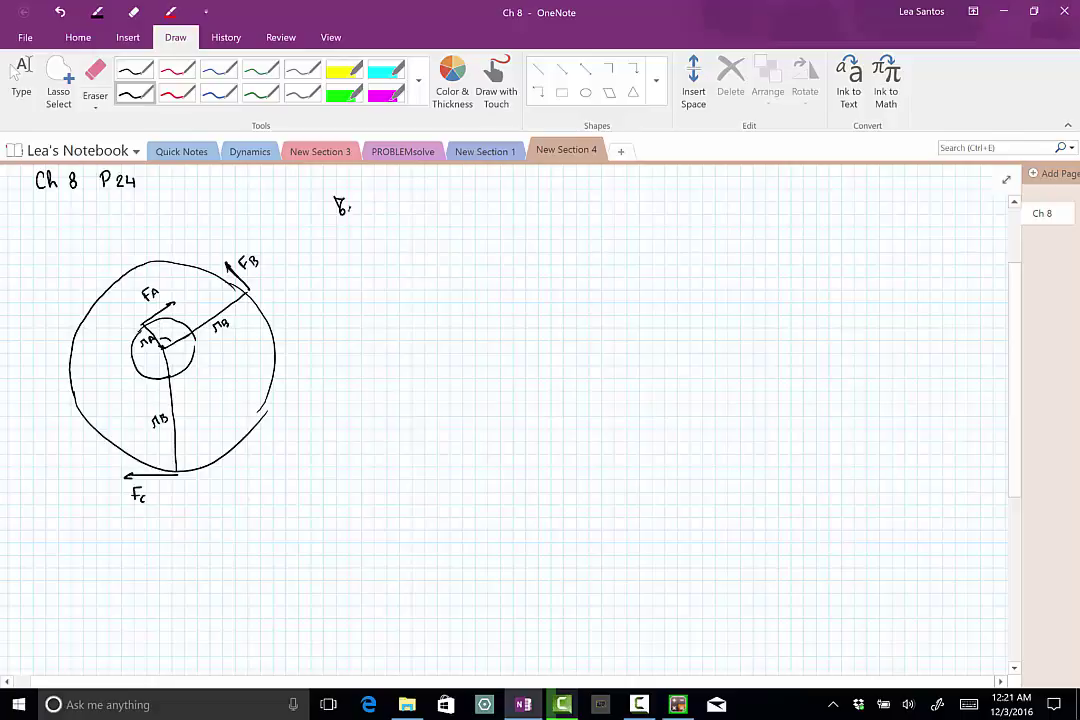
Handwrite the τfr heading and τA = FA · rA to the right of the wheel
mouse_move(347, 207)
mouse_down()
mouse_move(350, 218)
mouse_move(359, 212)
mouse_up()
mouse_move(337, 261)
mouse_down()
mouse_move(346, 278)
mouse_move(406, 276)
mouse_move(414, 261)
mouse_move(421, 274)
mouse_move(451, 266)
mouse_move(464, 275)
mouse_up()
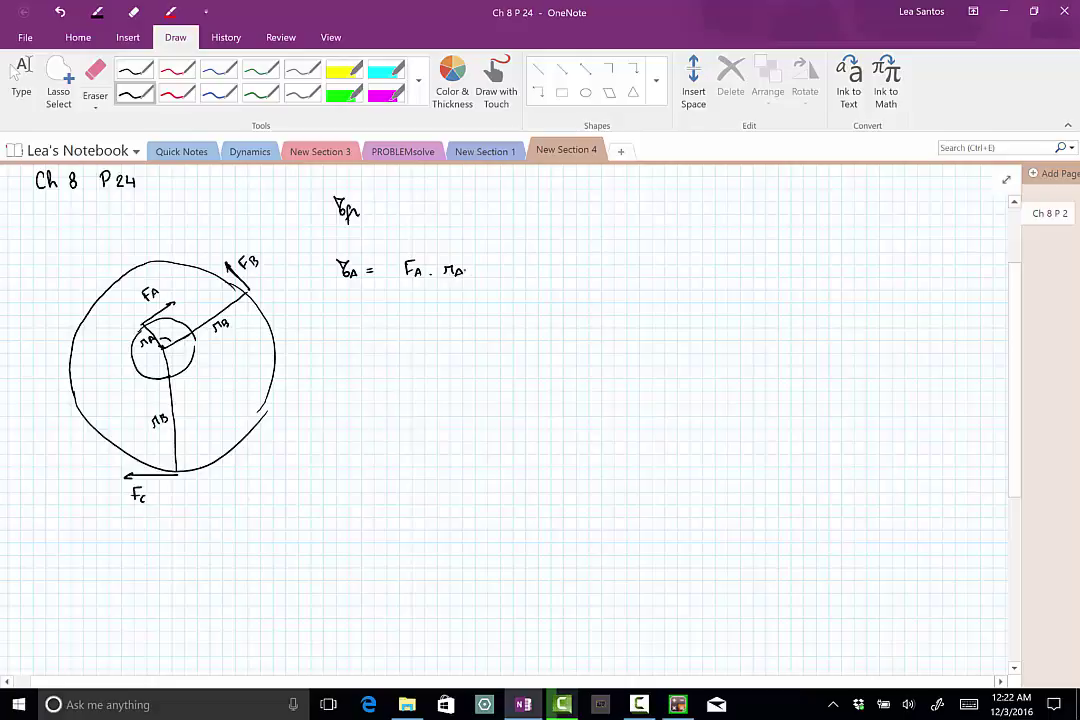
Add a red minus sign before FA in the τA equation
click(177, 92)
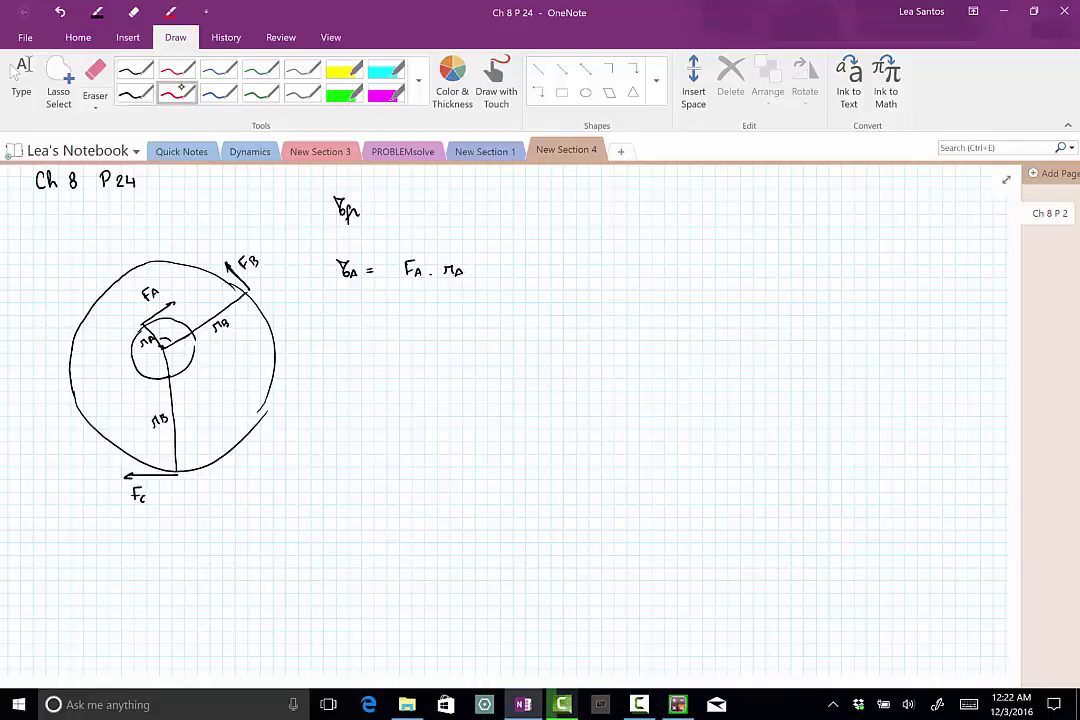
click(387, 271)
drag(384, 271, 393, 271)
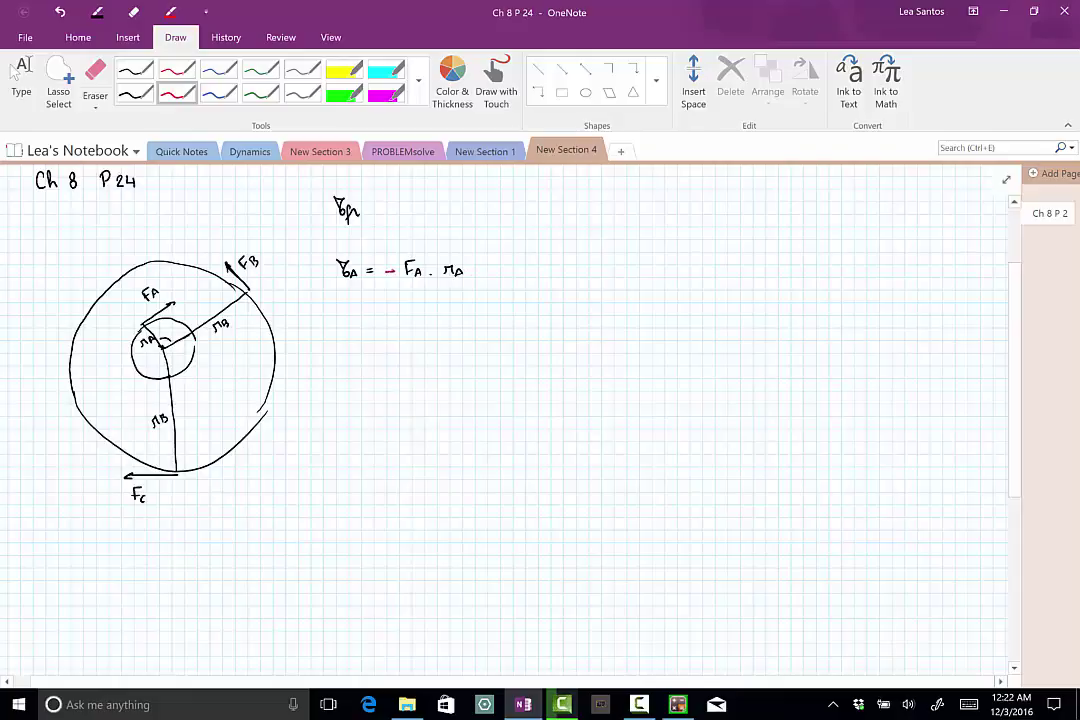
click(135, 92)
Write τB = +FB · rB in black on the next line
mouse_move(340, 323)
mouse_down()
mouse_move(357, 341)
mouse_move(381, 332)
mouse_up()
mouse_move(371, 337)
mouse_down()
mouse_move(408, 343)
mouse_move(420, 324)
mouse_move(417, 333)
mouse_up()
mouse_move(419, 334)
mouse_down()
mouse_move(419, 343)
mouse_move(458, 331)
mouse_move(466, 341)
mouse_up()
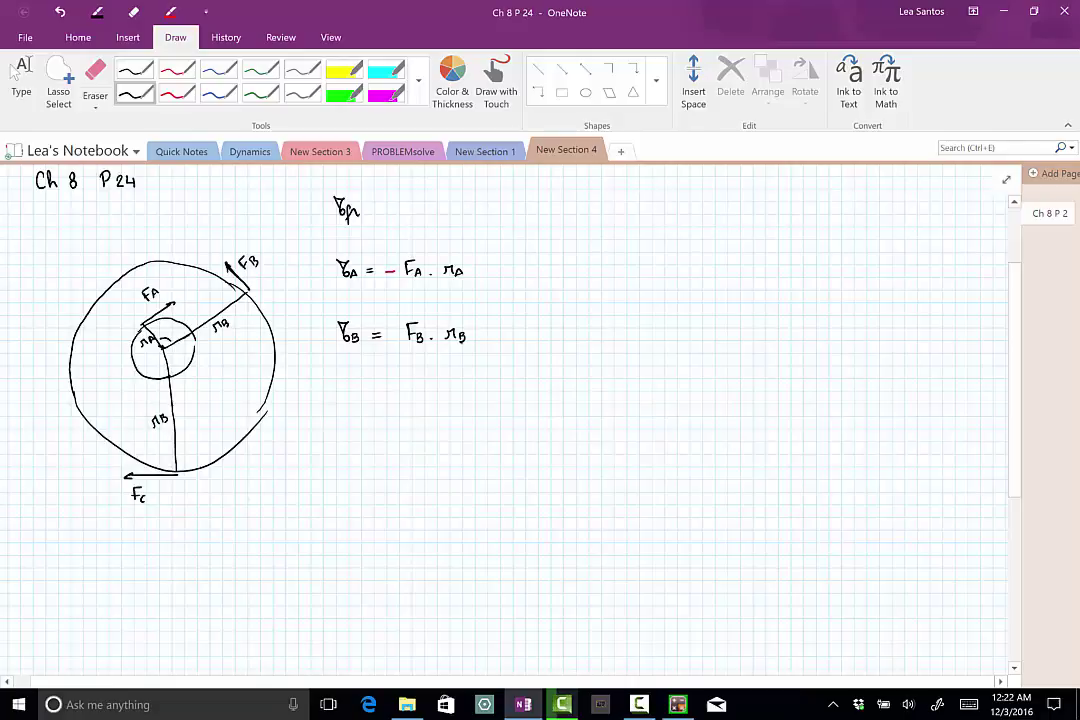
click(394, 336)
Write τC = Fc · rB and mark Fc with a red minus sign
mouse_move(340, 389)
mouse_down()
mouse_move(347, 404)
mouse_move(421, 395)
mouse_up()
drag(434, 395, 468, 405)
click(438, 400)
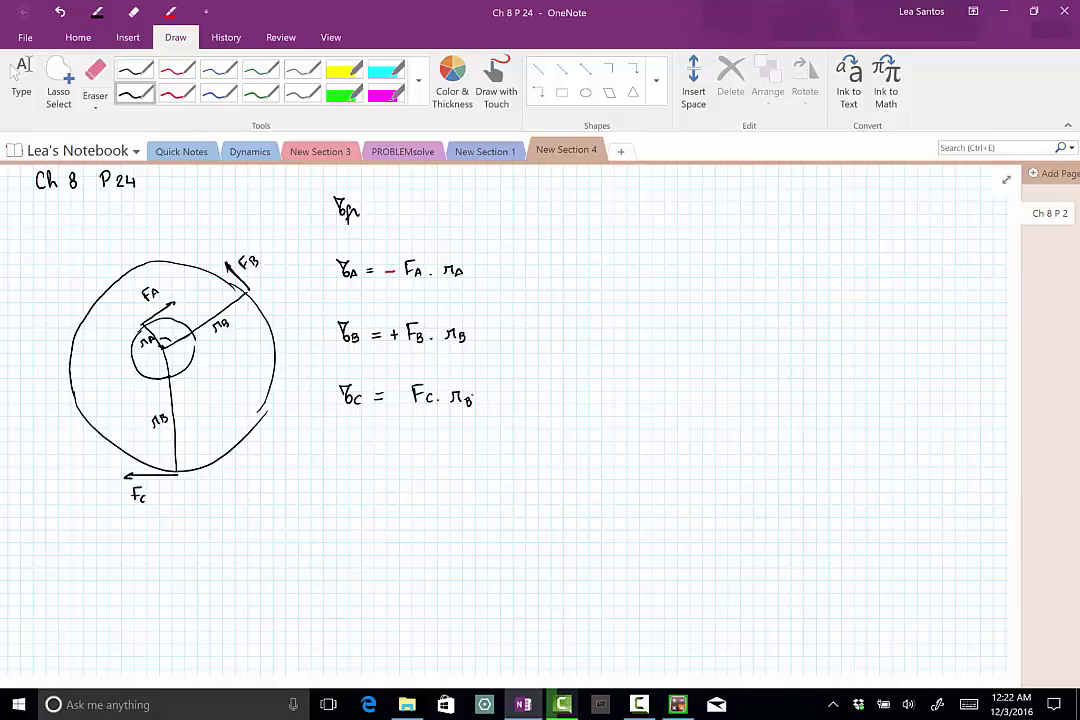
click(177, 93)
drag(394, 396, 403, 396)
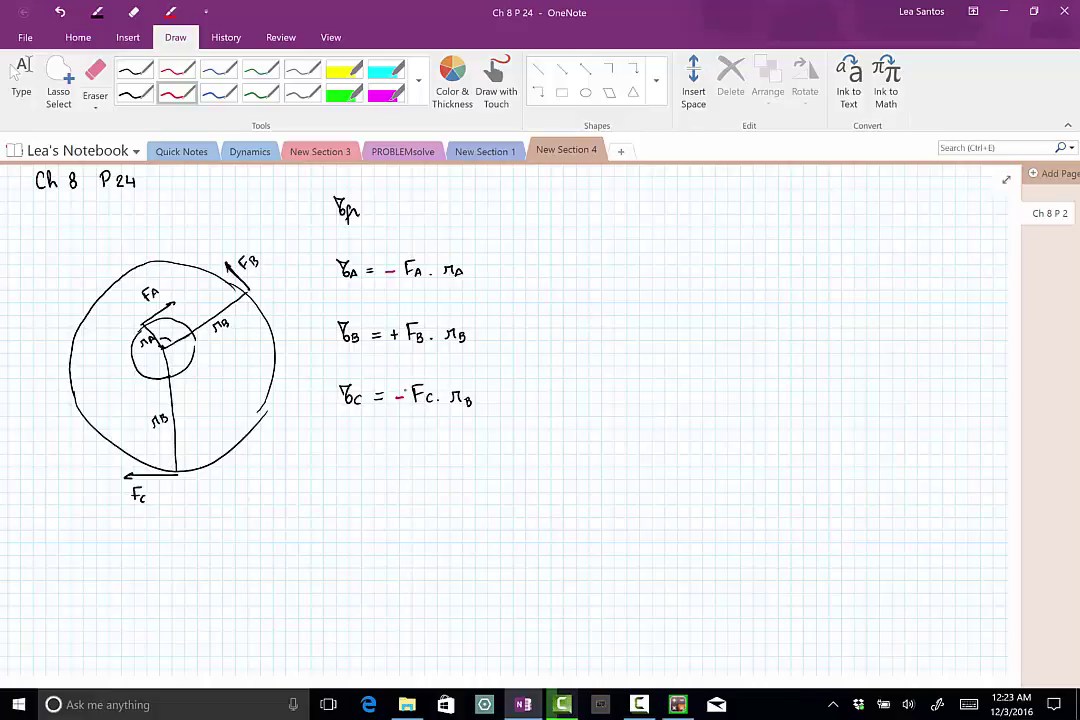
click(135, 92)
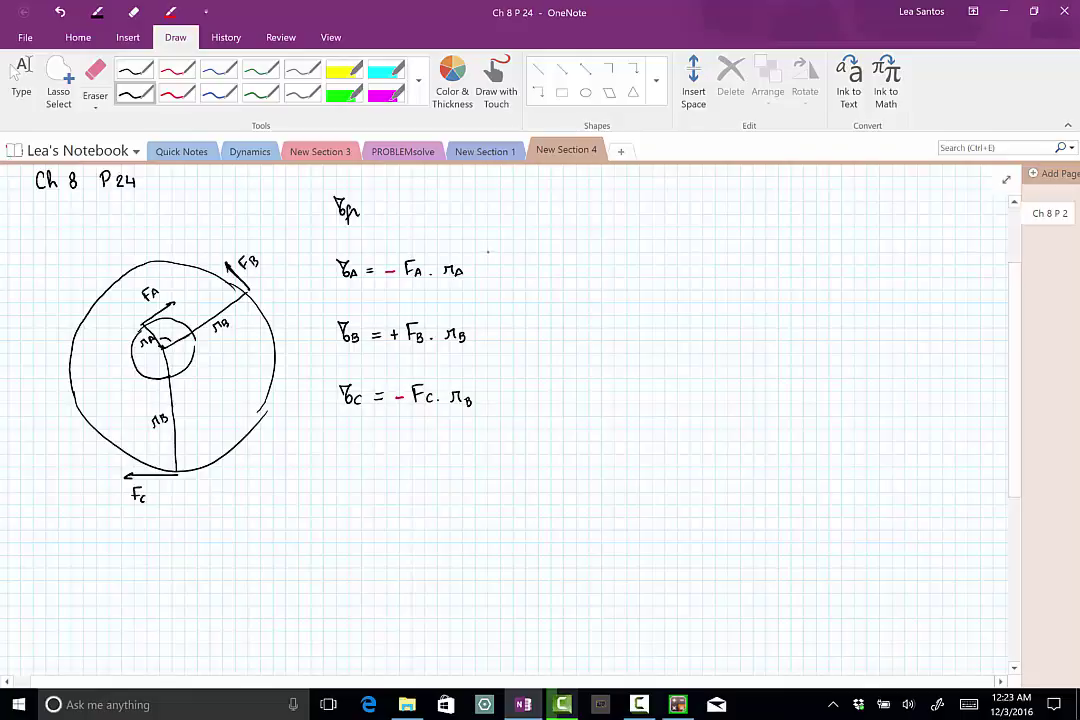
Brace the three torque equations and write τapplied forces = τA + τB + τC = −
mouse_move(487, 253)
mouse_down()
mouse_move(504, 348)
mouse_move(498, 406)
mouse_up()
mouse_move(527, 325)
mouse_down()
mouse_move(533, 340)
mouse_move(557, 345)
mouse_move(583, 321)
mouse_move(542, 368)
mouse_move(572, 362)
mouse_move(604, 333)
mouse_up()
mouse_move(594, 338)
mouse_down()
mouse_move(628, 328)
mouse_move(623, 343)
mouse_up()
drag(628, 341, 645, 342)
click(643, 337)
mouse_move(640, 337)
mouse_down()
mouse_move(667, 329)
mouse_move(662, 342)
mouse_move(675, 341)
mouse_up()
drag(681, 336, 686, 341)
drag(697, 330, 709, 342)
click(716, 342)
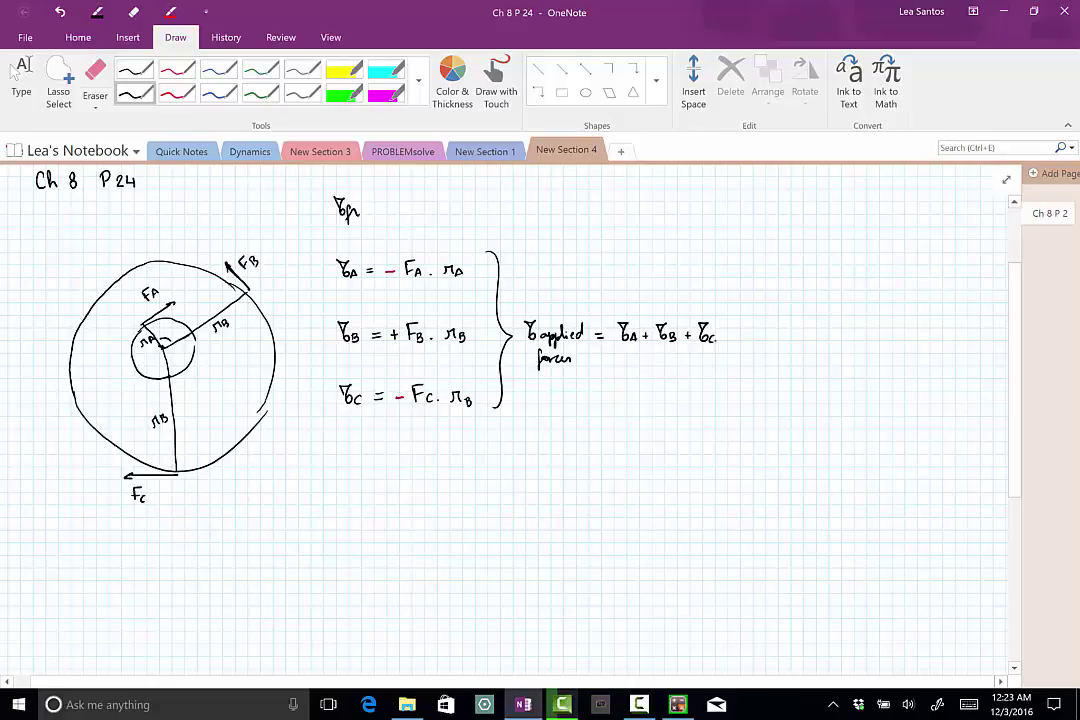
mouse_move(737, 332)
mouse_down()
mouse_move(776, 333)
mouse_move(770, 355)
mouse_up()
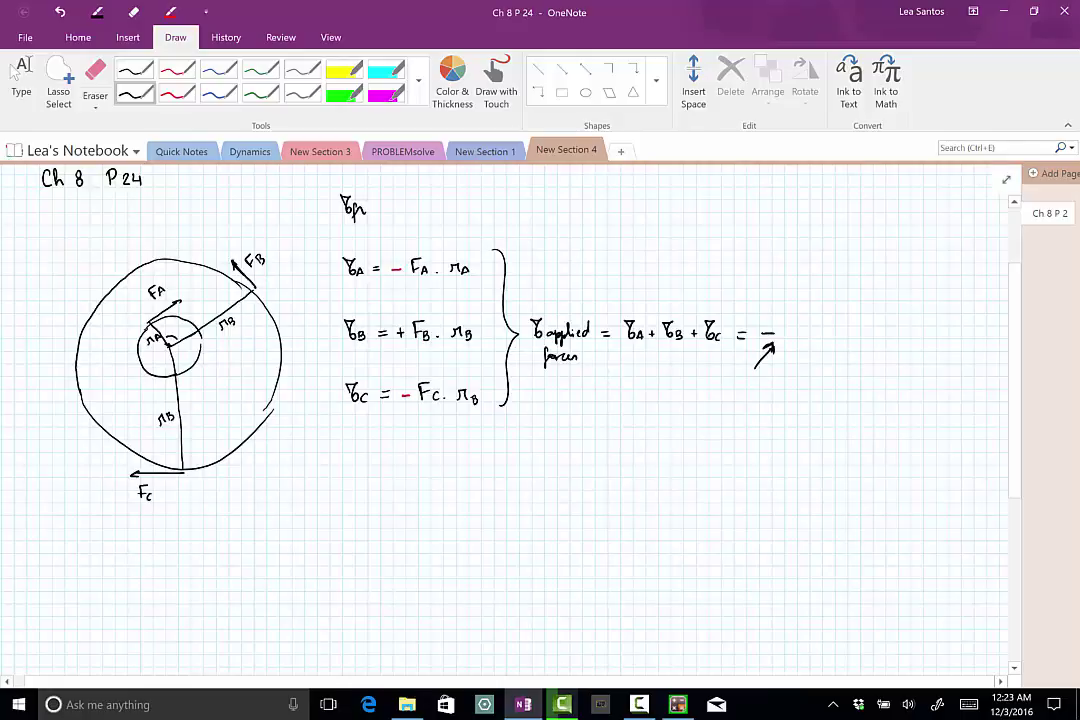
Circle the negative result and label it 'clockwise' with an arrow
drag(762, 322, 783, 343)
drag(742, 391, 739, 400)
mouse_move(757, 384)
mouse_down()
mouse_move(779, 388)
mouse_move(804, 358)
mouse_up()
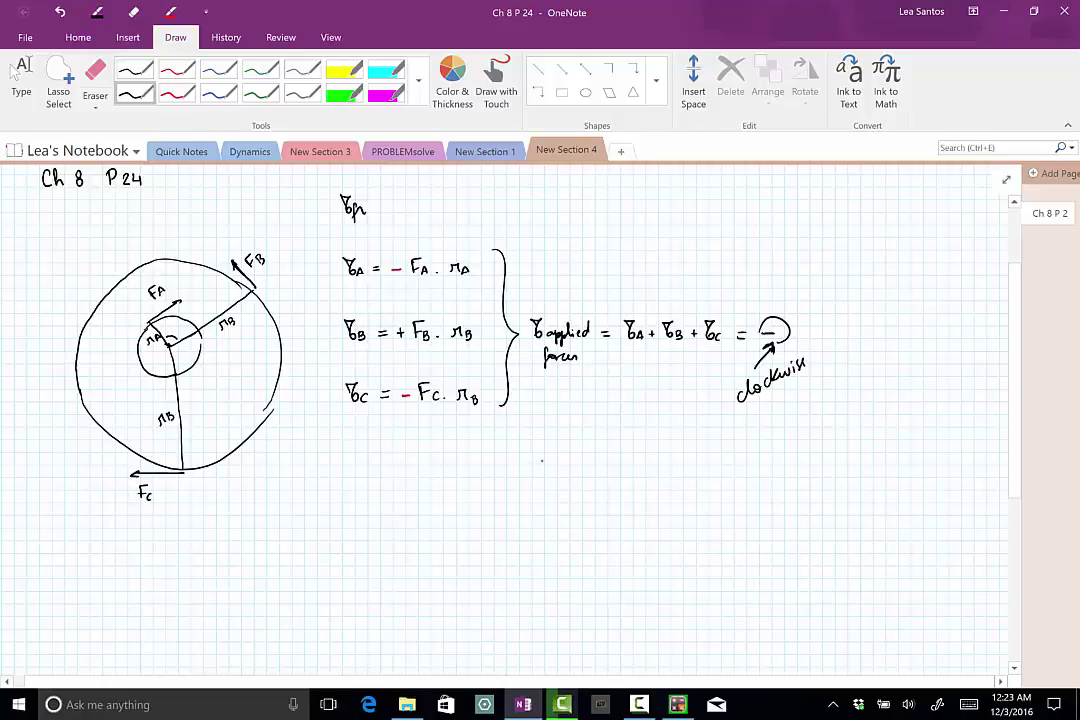
Write 'then τfr =' with a red circled plus and 'against', arrowing back to the sum
mouse_move(546, 433)
mouse_down()
mouse_move(547, 451)
mouse_move(579, 450)
mouse_move(553, 492)
mouse_move(570, 478)
mouse_move(595, 480)
mouse_up()
mouse_move(584, 485)
mouse_down()
mouse_move(620, 483)
mouse_move(613, 490)
mouse_up()
click(177, 93)
mouse_move(605, 476)
mouse_down()
mouse_move(603, 486)
mouse_move(604, 474)
mouse_move(662, 495)
mouse_move(695, 487)
mouse_up()
click(135, 93)
drag(702, 479, 708, 487)
click(718, 471)
mouse_move(703, 479)
mouse_down()
mouse_move(708, 370)
mouse_move(712, 381)
mouse_up()
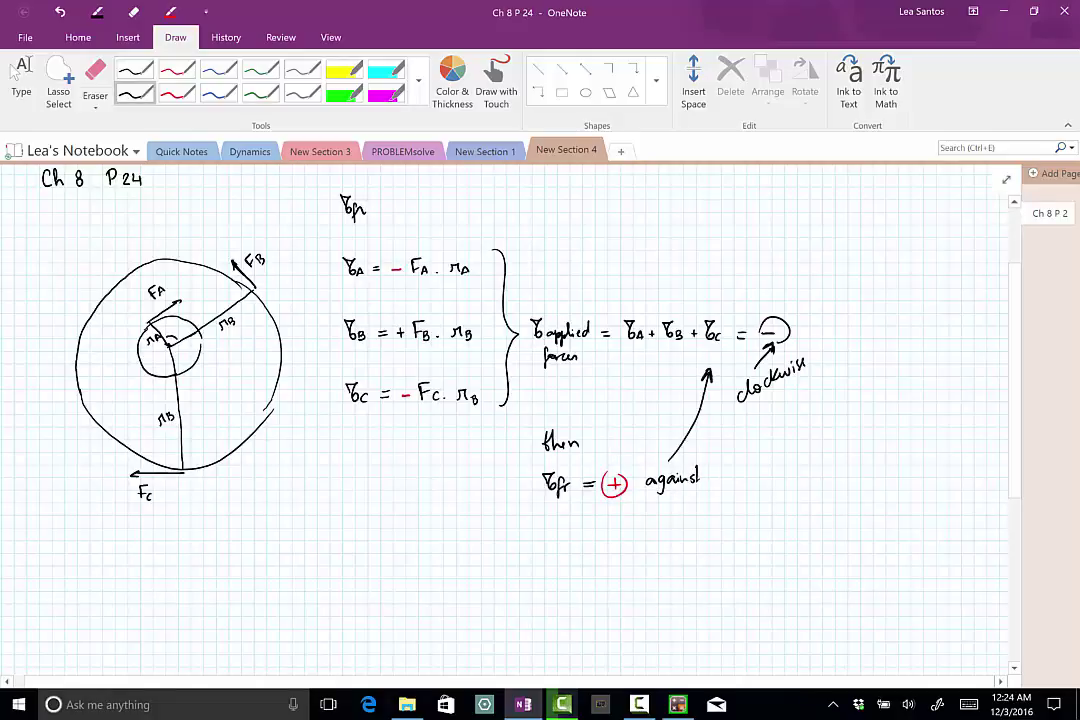
Further down the page, write τnet = τapplied forces + τfr in black
scroll(500, 400, down, 2)
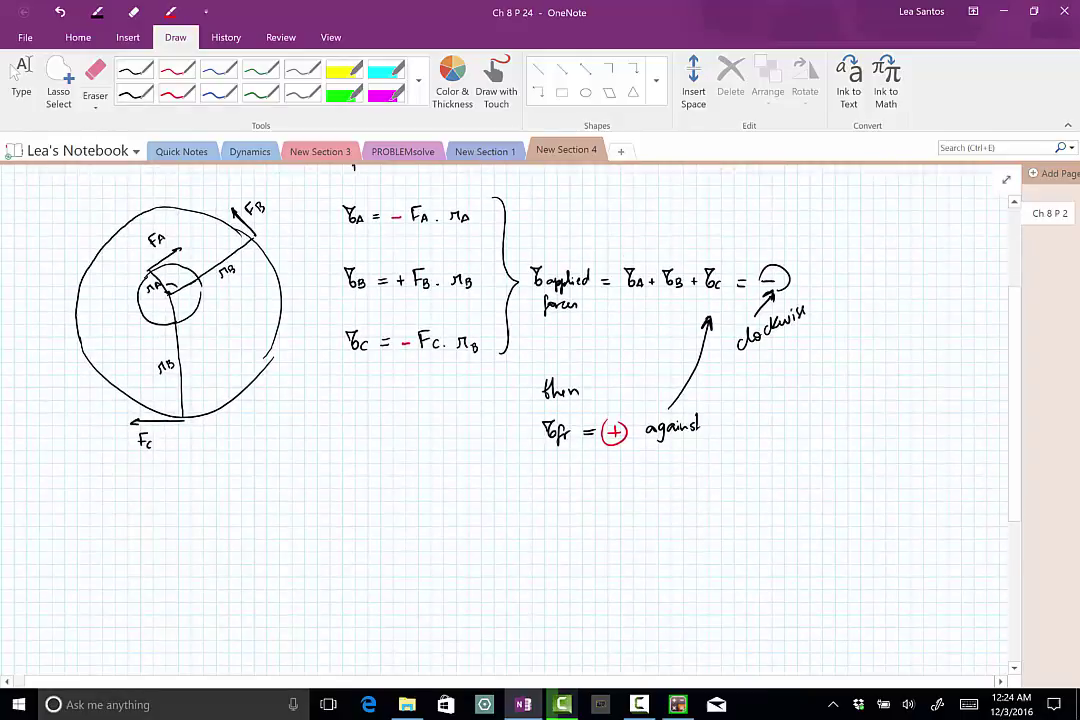
click(20, 75)
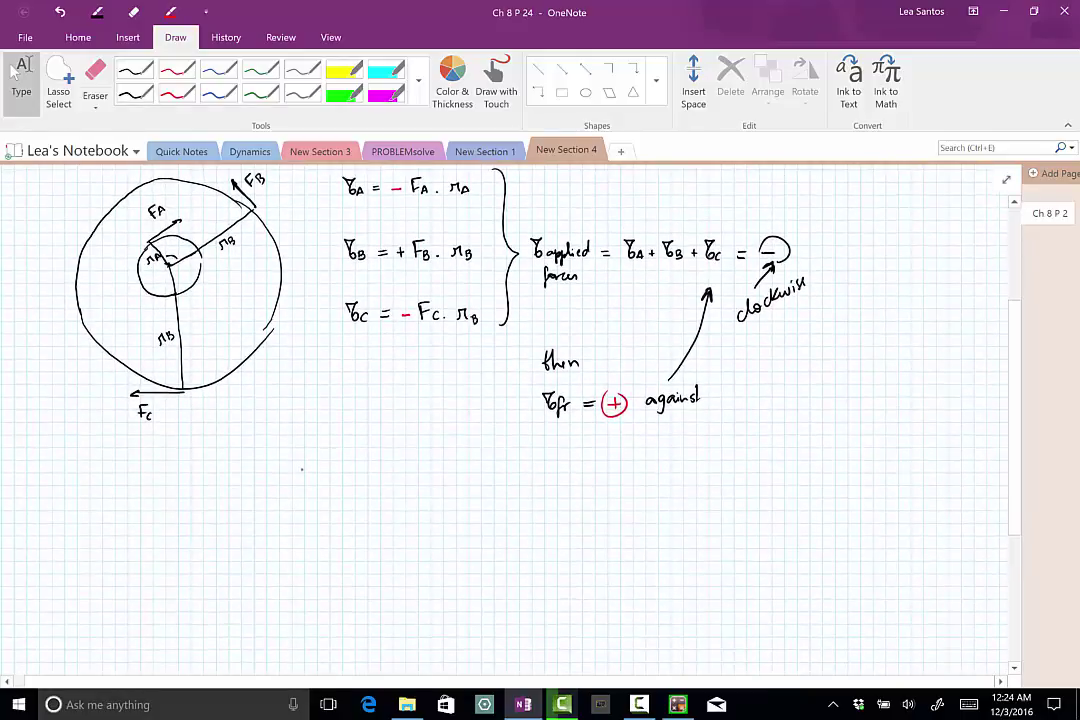
mouse_move(294, 458)
mouse_down()
mouse_move(302, 472)
mouse_move(345, 463)
mouse_up()
click(374, 455)
mouse_move(335, 468)
mouse_down()
mouse_move(404, 474)
mouse_move(436, 461)
mouse_move(390, 498)
mouse_move(497, 454)
mouse_move(489, 471)
mouse_move(512, 465)
mouse_up()
click(393, 465)
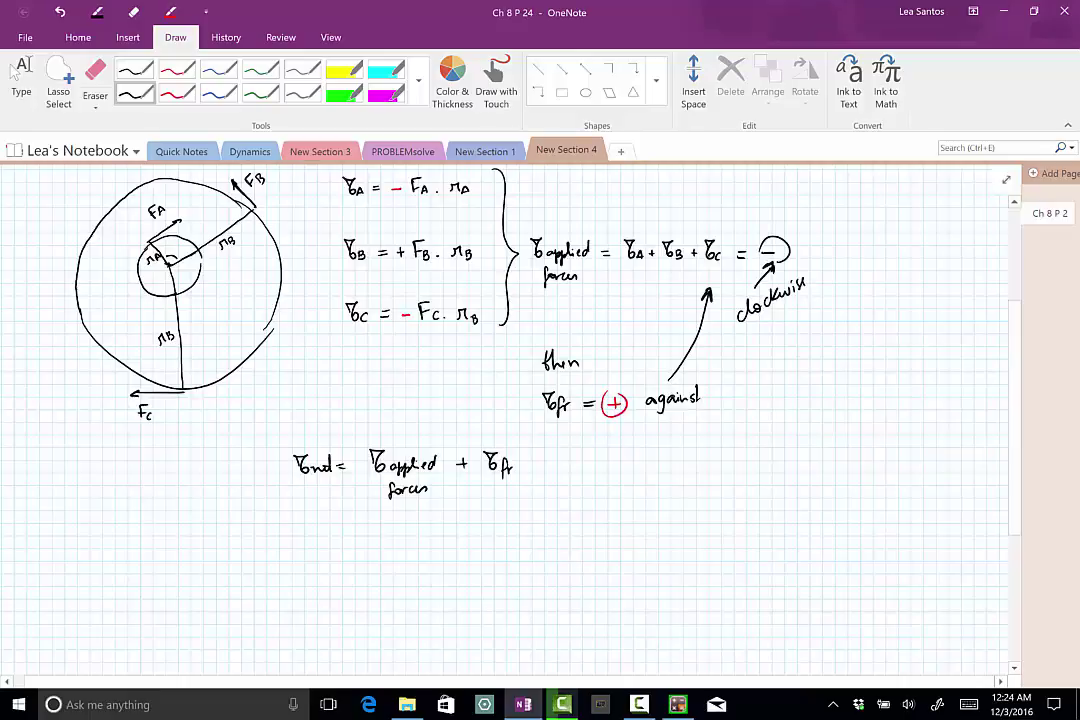
Mark the applied-forces term negative in red and τfr positive with a blue plus
click(177, 93)
mouse_move(368, 511)
mouse_down()
mouse_move(432, 506)
mouse_move(409, 526)
mouse_up()
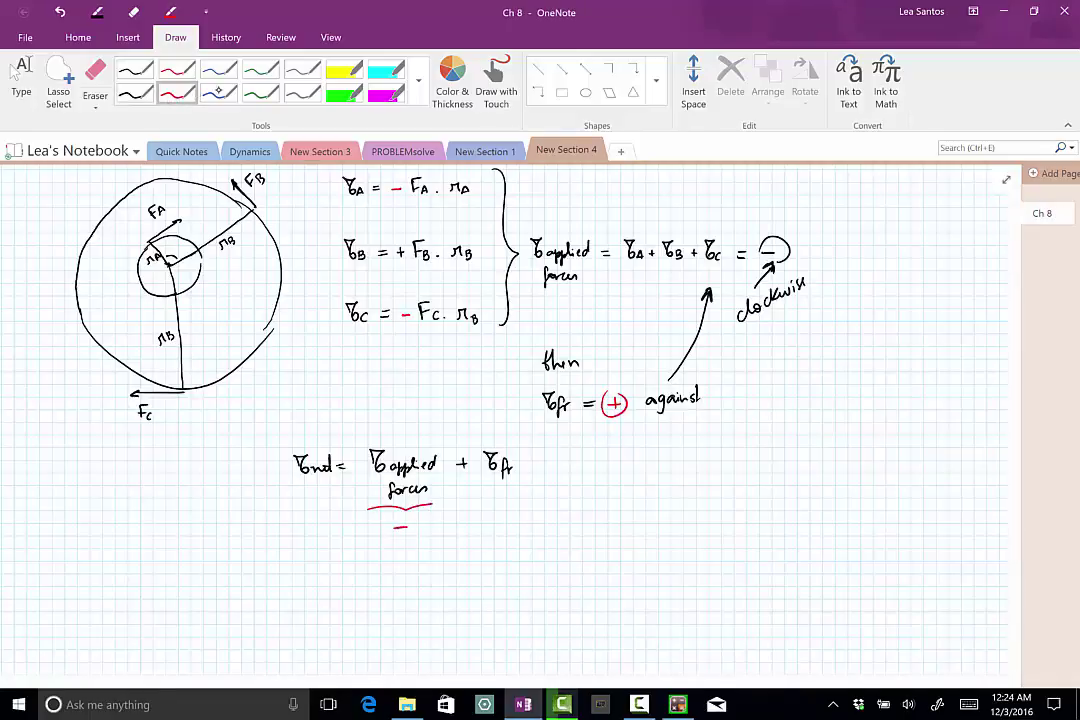
click(219, 93)
mouse_move(471, 503)
mouse_down()
mouse_move(522, 495)
mouse_move(505, 523)
mouse_up()
drag(497, 516, 497, 530)
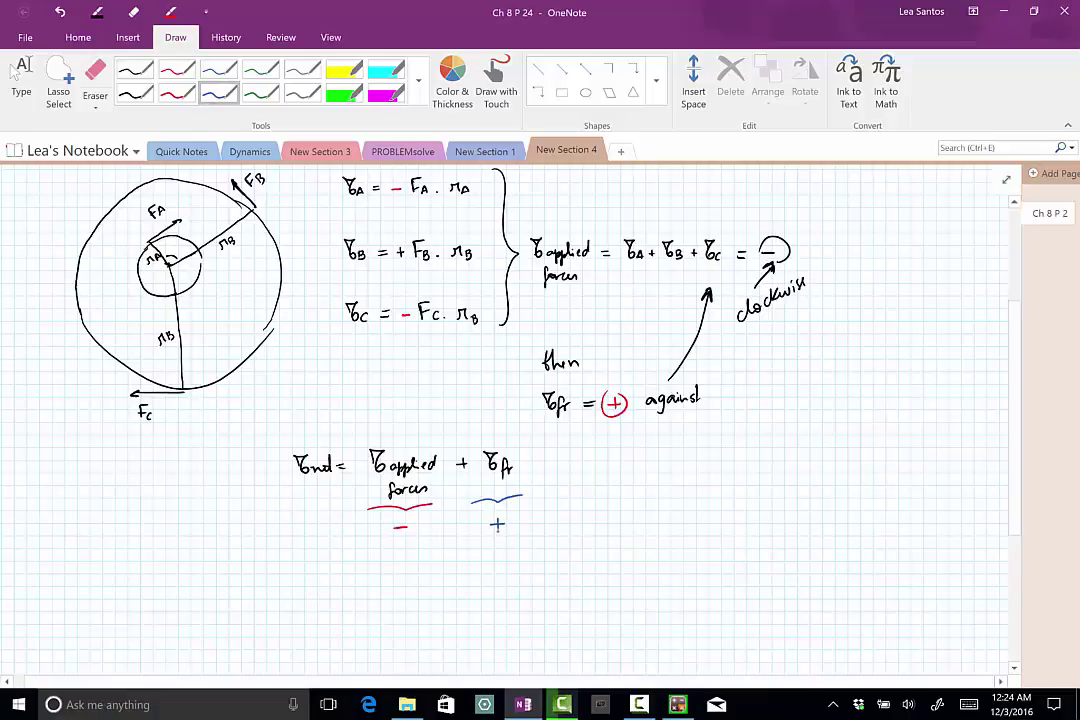